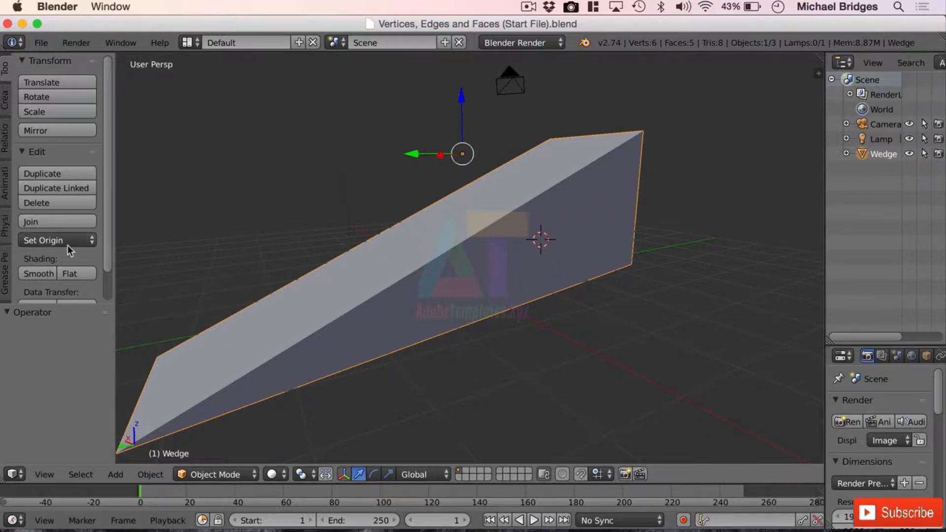
Step: Set the wedge's origin to its geometry
{"action": "scroll", "coordinate": [12, 78], "scroll_direction": "down", "scroll_amount": 5}
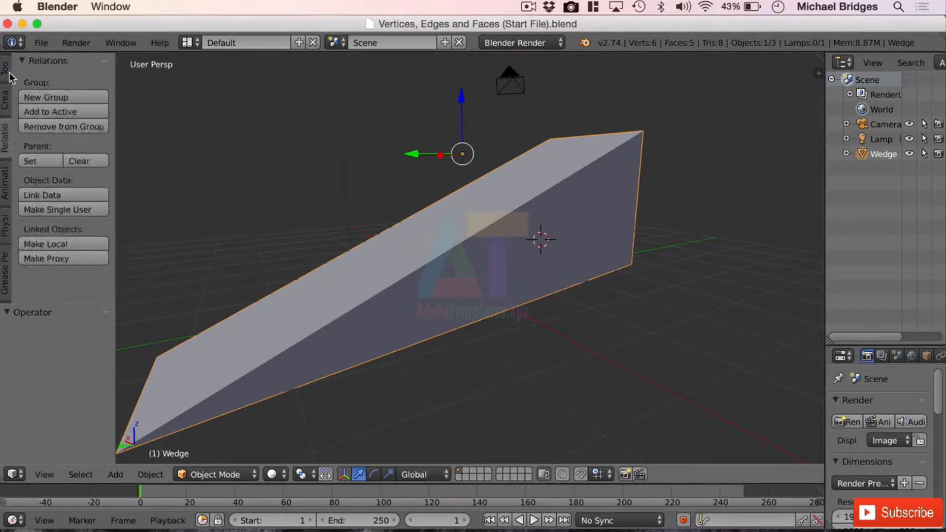
{"action": "scroll", "coordinate": [11, 78], "scroll_direction": "up", "scroll_amount": 3}
{"action": "left_click", "coordinate": [9, 77]}
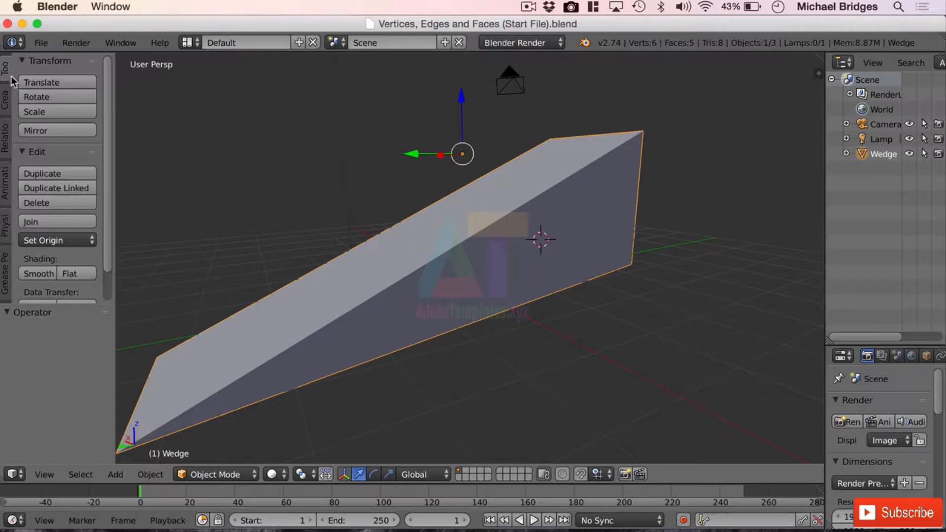
{"action": "left_click", "coordinate": [65, 242]}
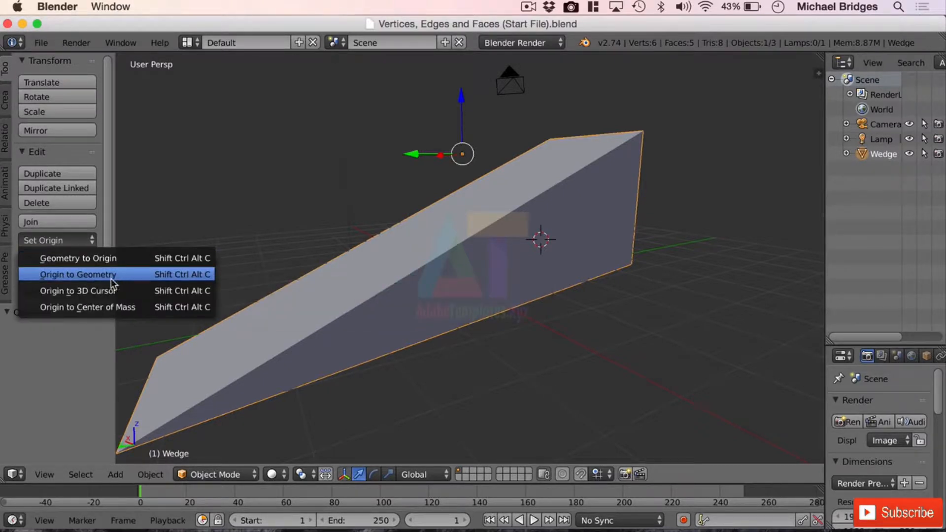
{"action": "left_click", "coordinate": [139, 277]}
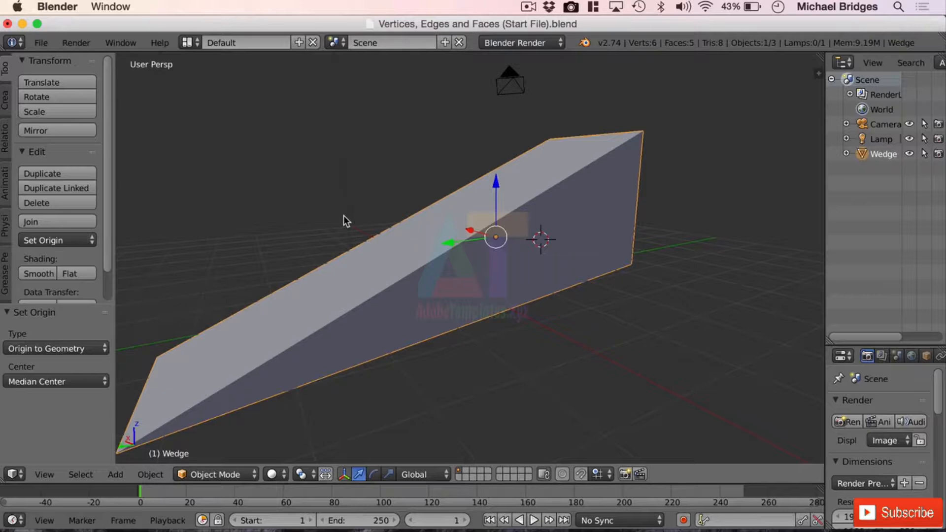
Step: Hide the tool shelf and display the wedge's transform properties, including location, rotation, scale and dimensions
{"action": "middle_click_drag", "start_coordinate": [340, 214], "coordinate": [440, 215]}
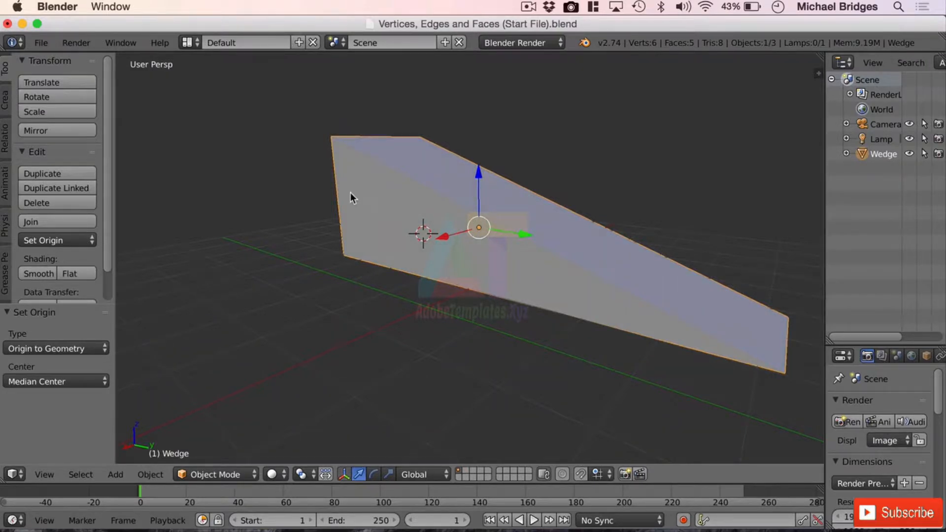
{"action": "key", "text": "t"}
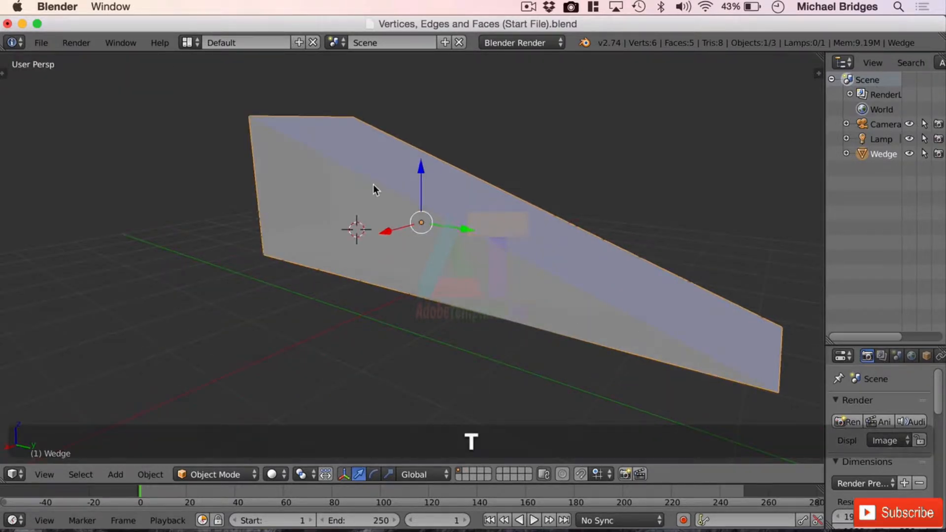
{"action": "key", "text": "n"}
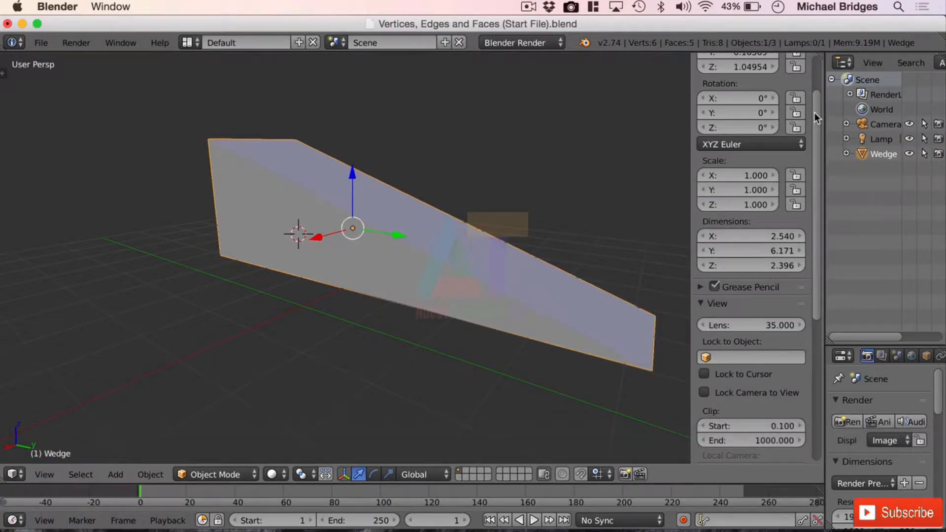
{"action": "left_click_drag", "start_coordinate": [814, 113], "coordinate": [814, 81]}
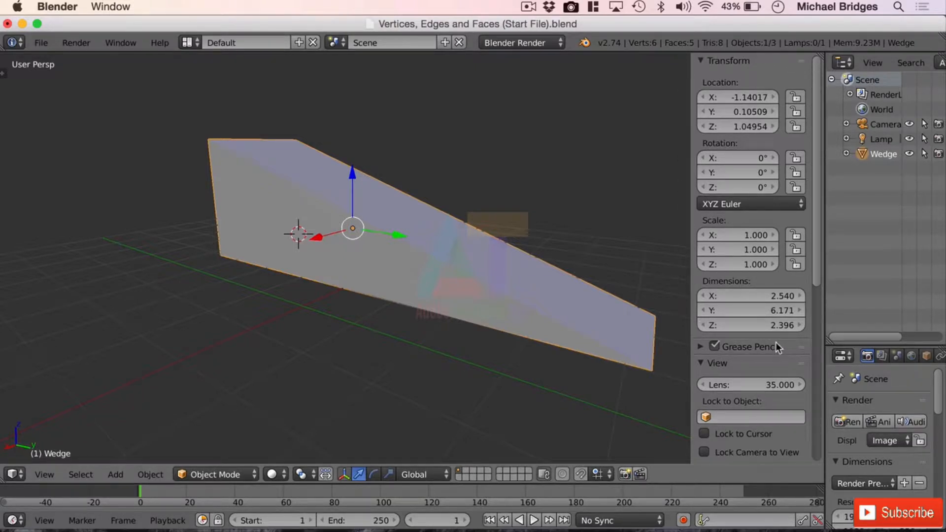
Step: Switch the wedge into Edit Mode and return it to Object Mode
{"action": "left_click", "coordinate": [214, 475]}
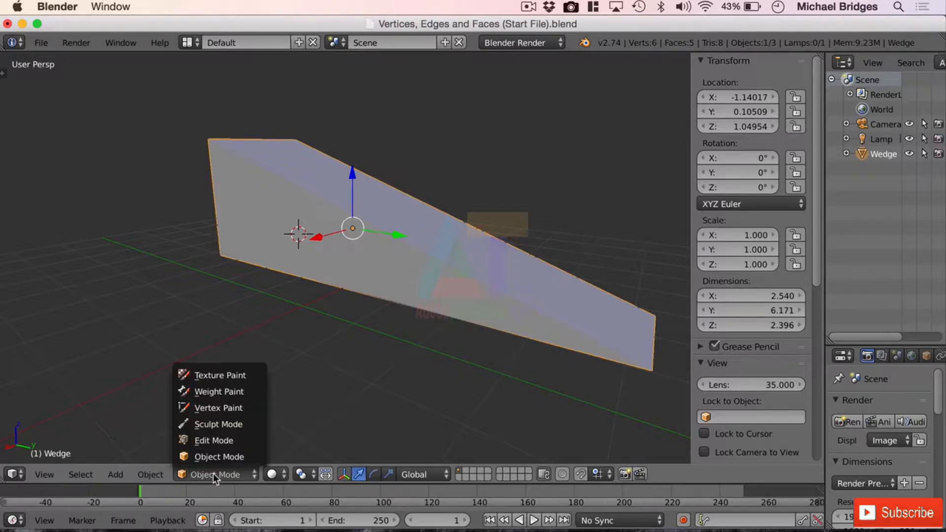
{"action": "left_click", "coordinate": [215, 440]}
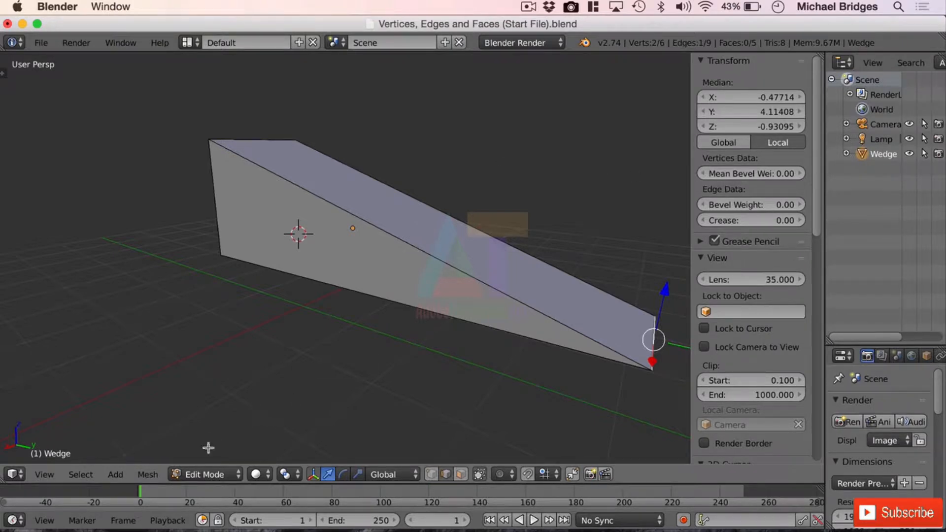
{"action": "left_click", "coordinate": [202, 469]}
{"action": "left_click", "coordinate": [208, 458]}
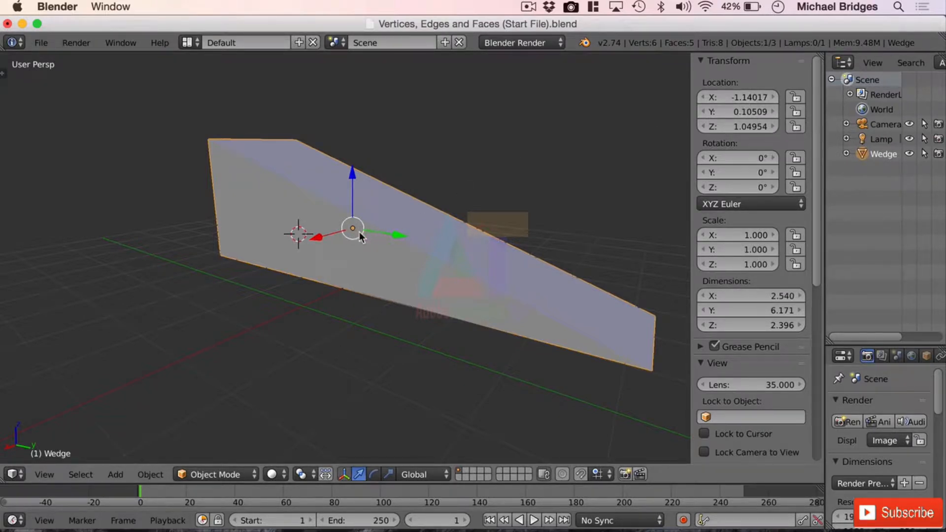
Step: Set the wedge's location to 0 on the X, Y and Z axes
{"action": "left_click", "coordinate": [747, 95]}
{"action": "type", "text": "0"}
{"action": "key", "text": "Return"}
{"action": "left_click", "coordinate": [744, 109]}
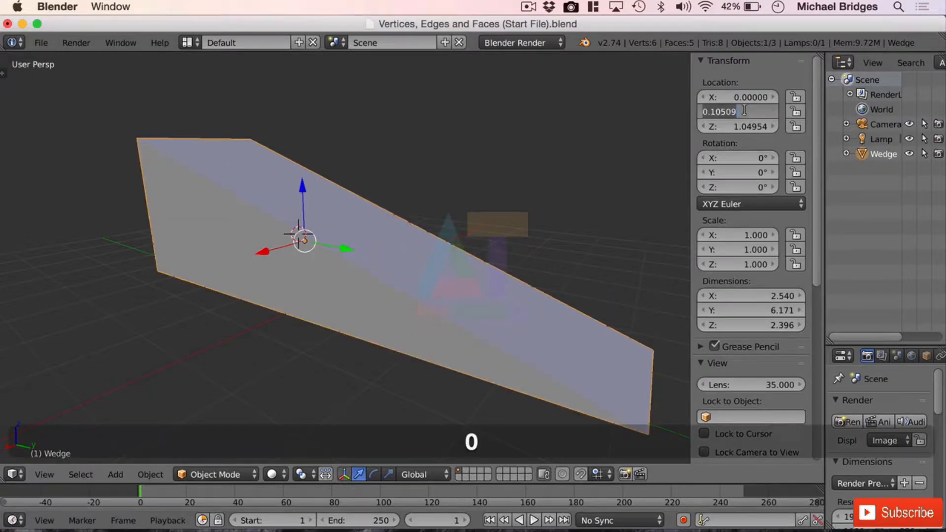
{"action": "type", "text": "0"}
{"action": "key", "text": "Return"}
{"action": "left_click", "coordinate": [747, 126]}
{"action": "type", "text": "0"}
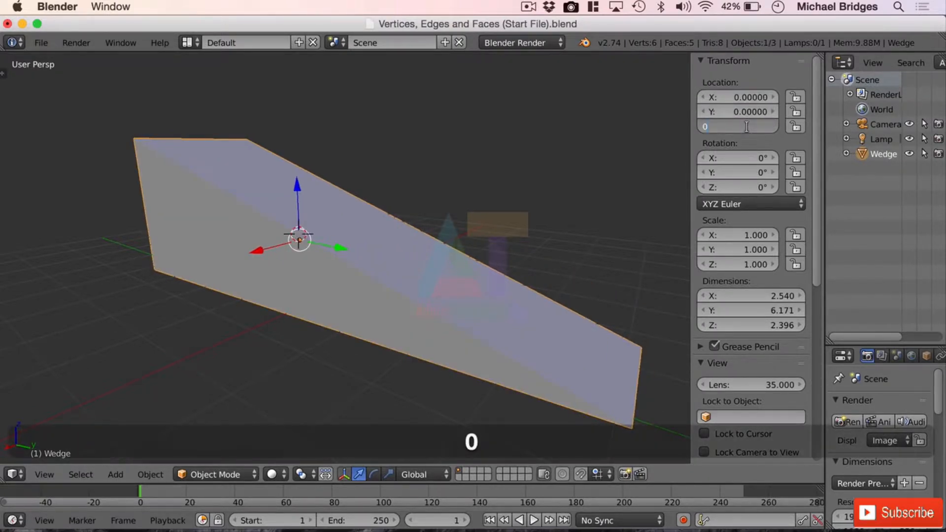
{"action": "key", "text": "Return"}
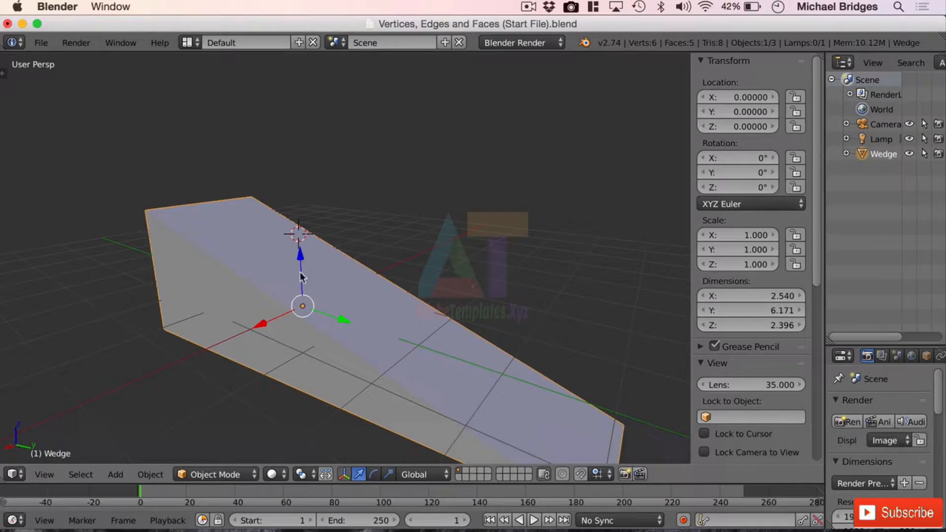
Step: Move the wedge to X location 1 and Y location 4
{"action": "middle_click_drag", "start_coordinate": [405, 286], "coordinate": [278, 340]}
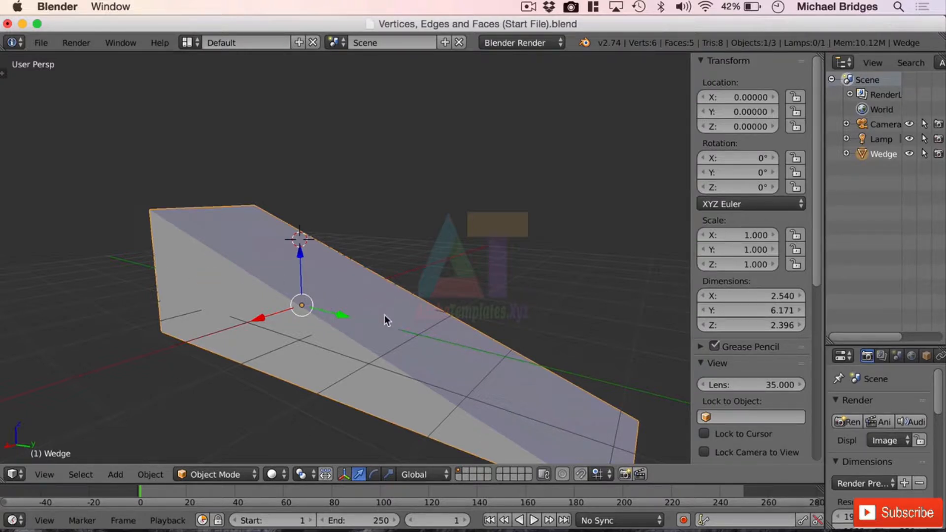
{"action": "middle_click_drag", "start_coordinate": [307, 348], "coordinate": [307, 207]}
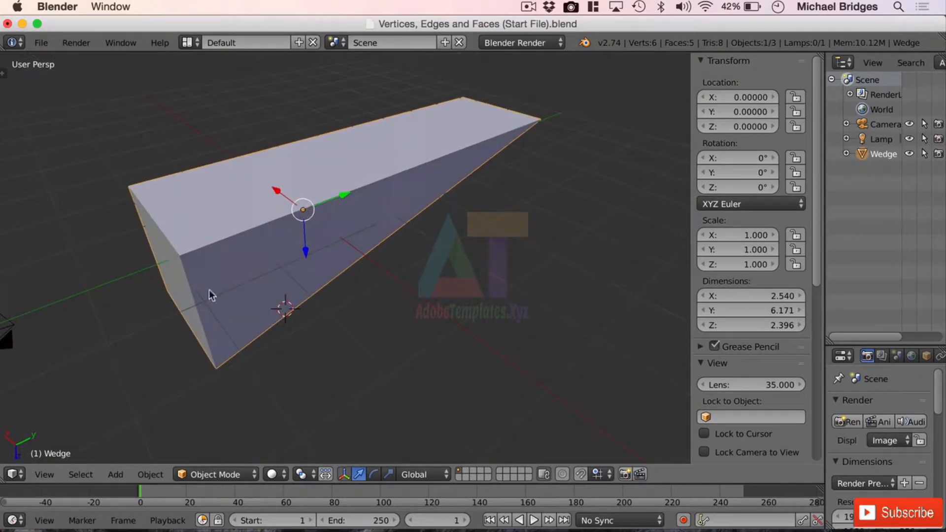
{"action": "middle_click_drag", "start_coordinate": [209, 292], "coordinate": [281, 305]}
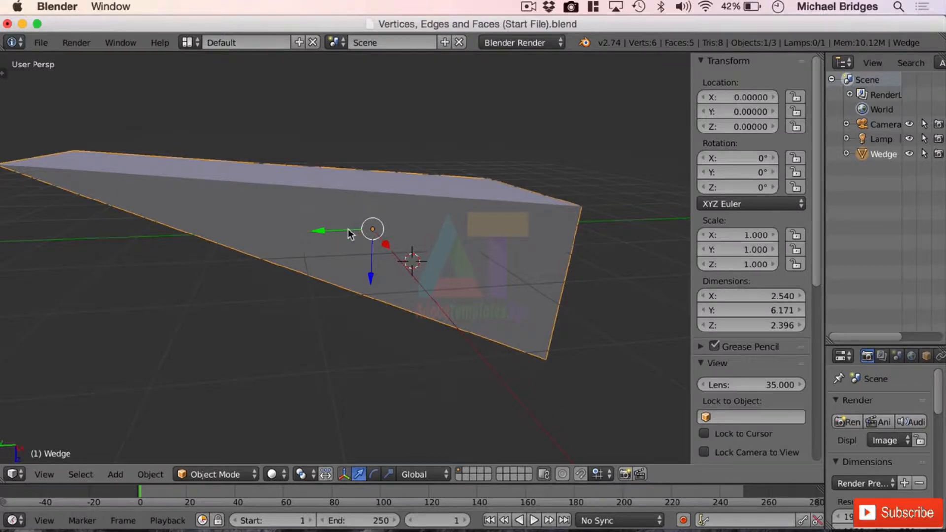
{"action": "middle_click_drag", "start_coordinate": [401, 356], "coordinate": [369, 183]}
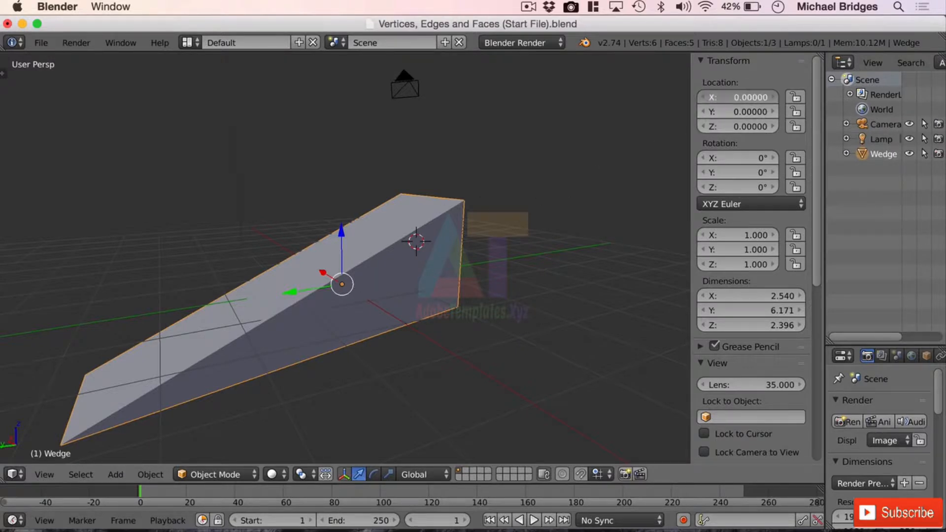
{"action": "left_click", "coordinate": [761, 96]}
{"action": "type", "text": "1"}
{"action": "key", "text": "Return"}
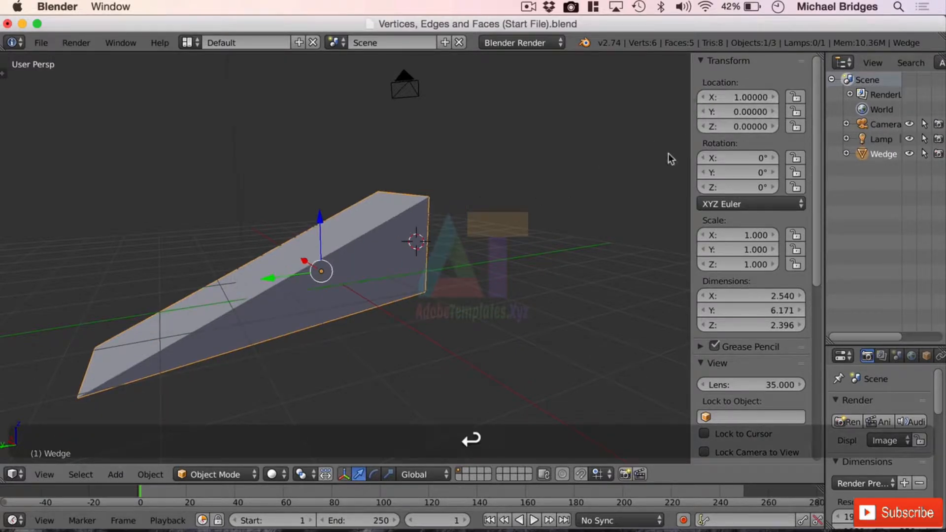
{"action": "left_click", "coordinate": [745, 112]}
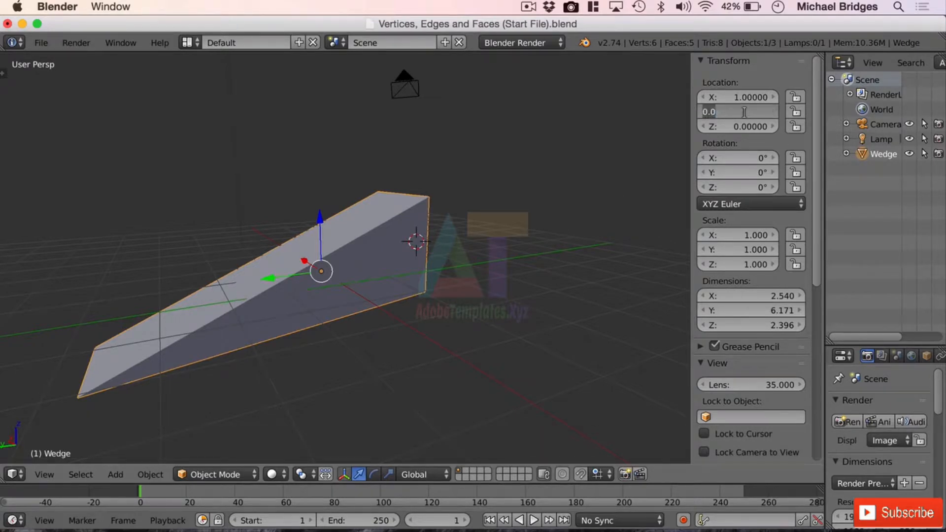
{"action": "type", "text": "4"}
{"action": "key", "text": "Return"}
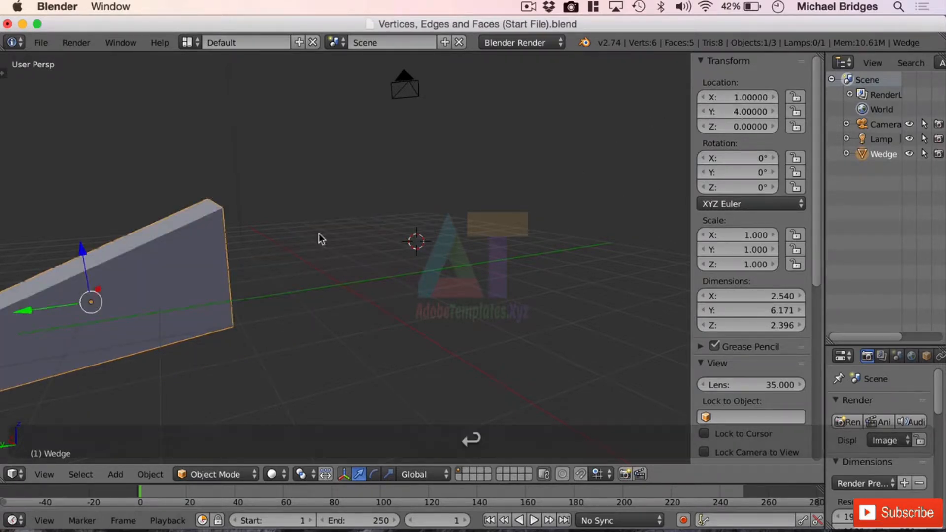
Step: Set the wedge's Z rotation to 316° and its scale to 0.5 in X and 1.36 in Z
{"action": "middle_click_drag", "start_coordinate": [319, 233], "coordinate": [428, 339]}
{"action": "scroll", "coordinate": [385, 294], "scroll_direction": "down", "scroll_amount": 5}
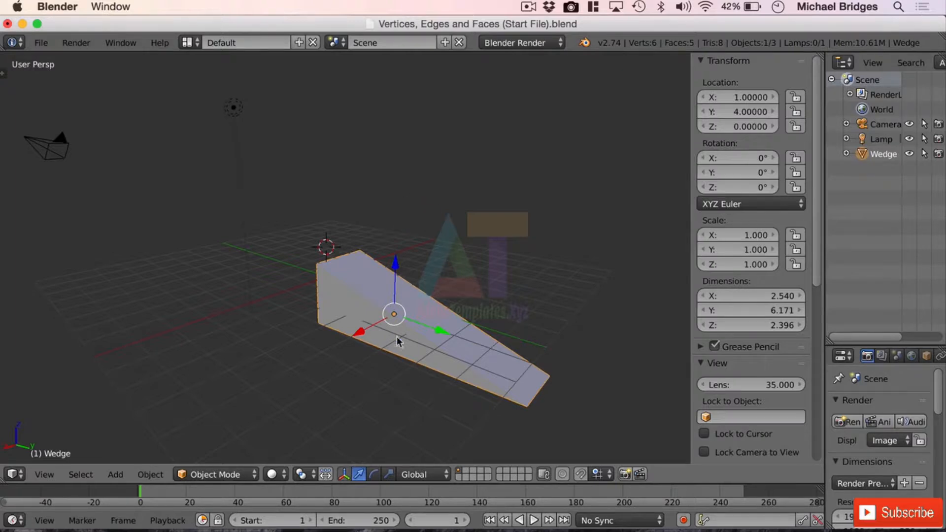
{"action": "scroll", "coordinate": [423, 277], "scroll_direction": "down", "scroll_amount": 2}
{"action": "scroll", "coordinate": [423, 277], "scroll_direction": "up", "scroll_amount": 3}
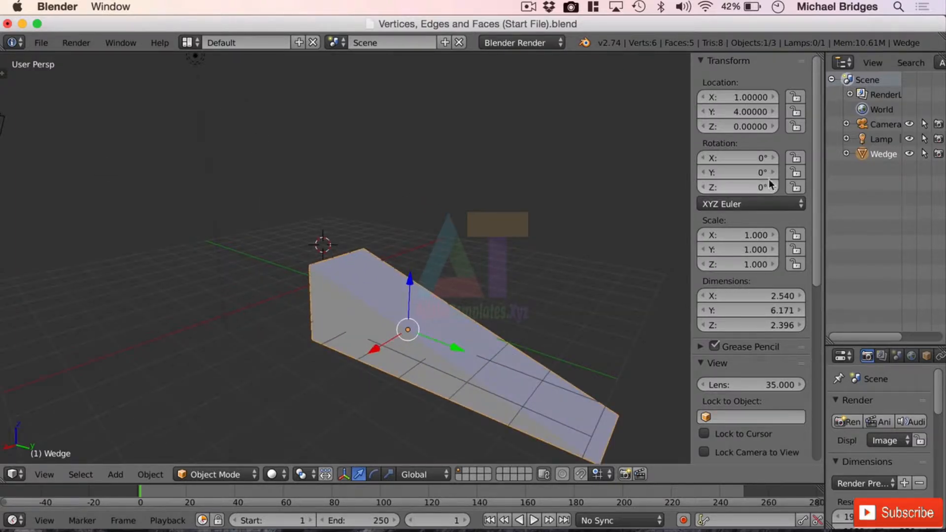
{"action": "mouse_move", "coordinate": [771, 187]}
{"action": "left_mouse_down"}
{"action": "mouse_move", "coordinate": [670, 187]}
{"action": "mouse_move", "coordinate": [828, 187]}
{"action": "mouse_move", "coordinate": [768, 191]}
{"action": "left_mouse_up"}
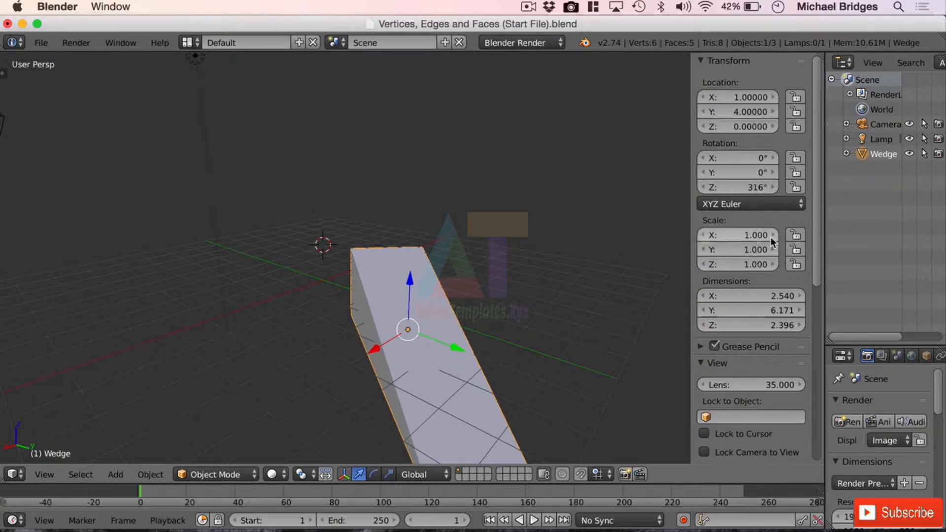
{"action": "left_click_drag", "start_coordinate": [771, 236], "coordinate": [800, 264]}
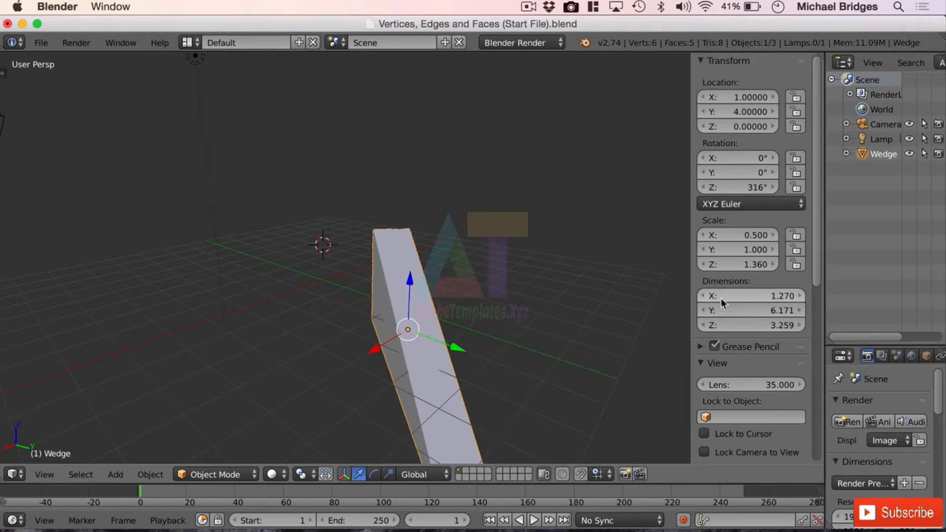
Step: Set the wedge's dimensions to 1 in X and 4 in Y
{"action": "left_click", "coordinate": [792, 296]}
{"action": "left_click", "coordinate": [789, 294]}
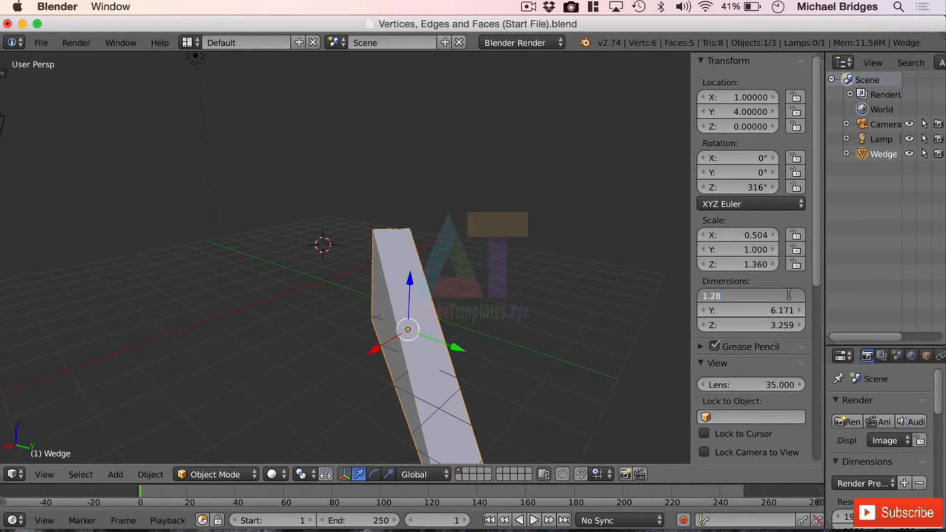
{"action": "left_click_drag", "start_coordinate": [772, 295], "coordinate": [634, 290]}
{"action": "type", "text": "1"}
{"action": "key", "text": "Return"}
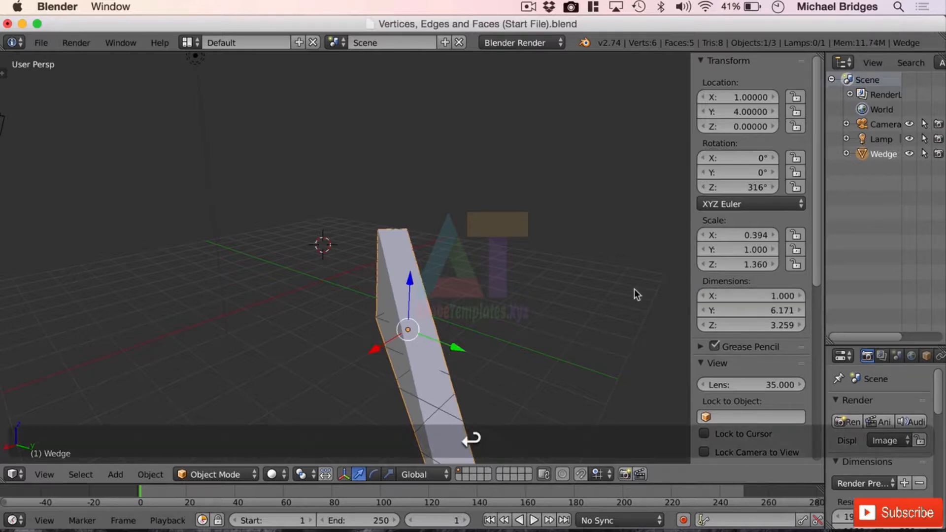
{"action": "left_click", "coordinate": [776, 309]}
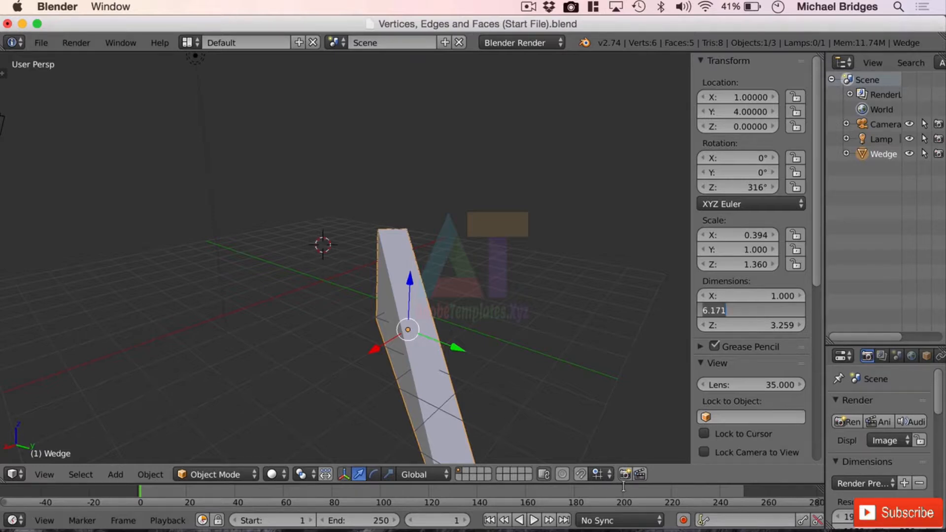
{"action": "type", "text": "4"}
{"action": "key", "text": "Return"}
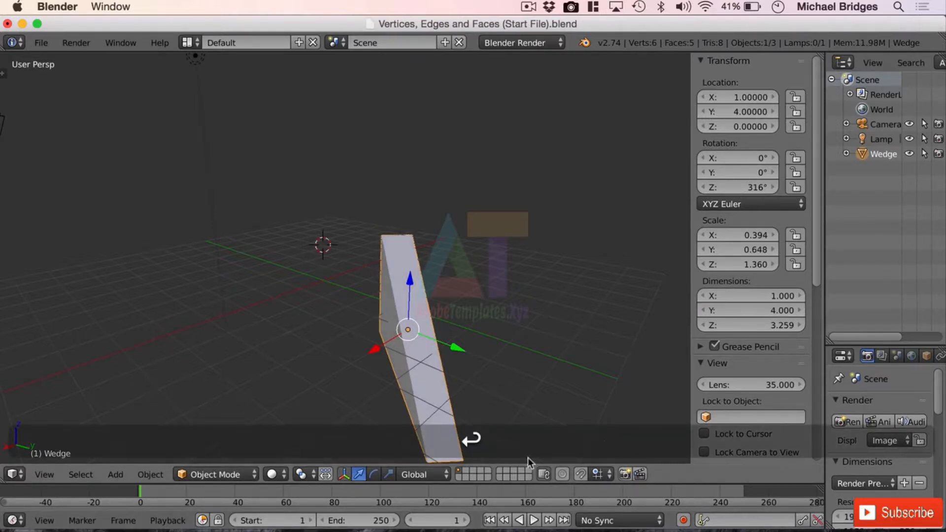
Step: Set the wedge's Z scale to 1
{"action": "middle_click_drag", "start_coordinate": [387, 337], "coordinate": [443, 328]}
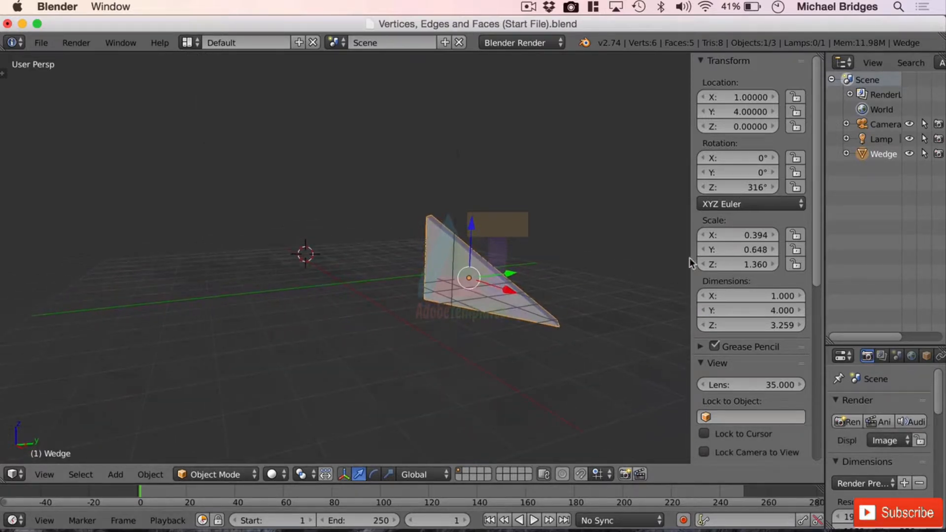
{"action": "left_click", "coordinate": [768, 264]}
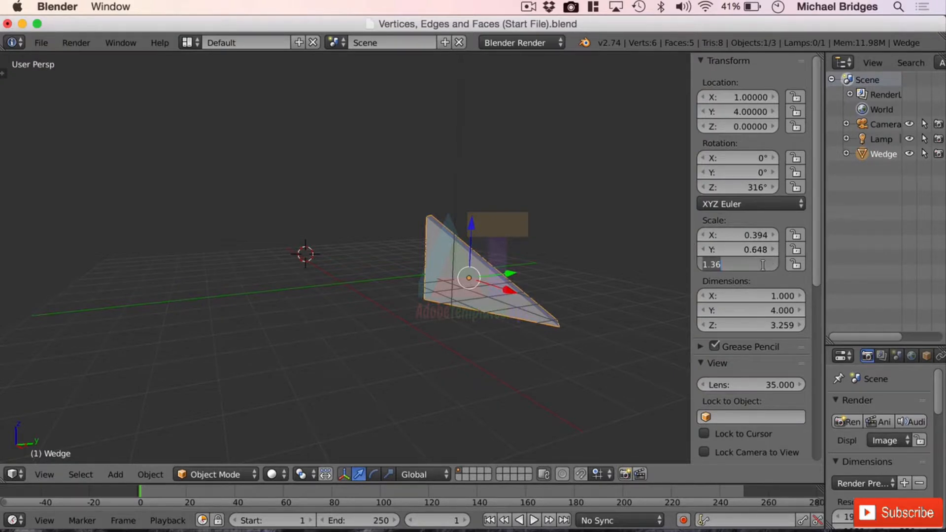
{"action": "type", "text": "1"}
{"action": "key", "text": "Return"}
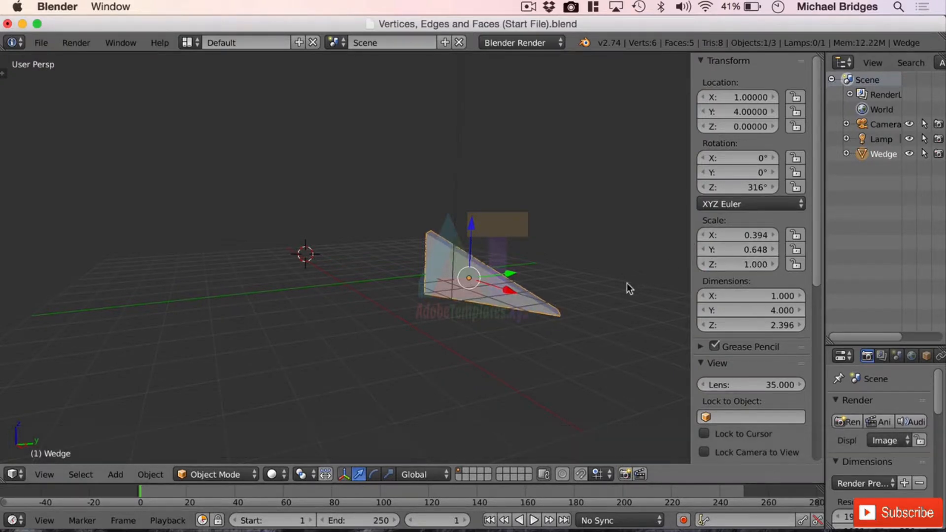
Step: Set the wedge's X dimension to 2
{"action": "scroll", "coordinate": [616, 286], "scroll_direction": "down", "scroll_amount": 3}
{"action": "scroll", "coordinate": [604, 291], "scroll_direction": "up", "scroll_amount": 6}
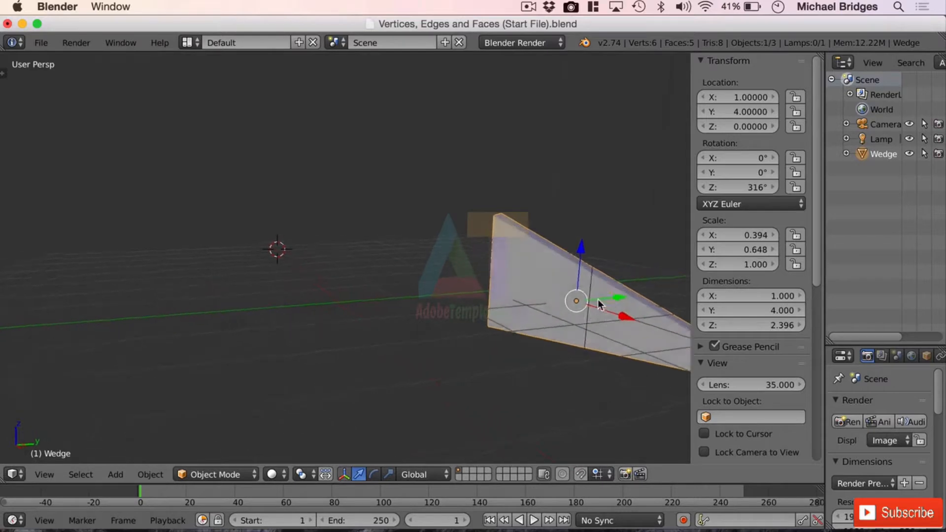
{"action": "middle_click_drag", "start_coordinate": [599, 304], "coordinate": [348, 271]}
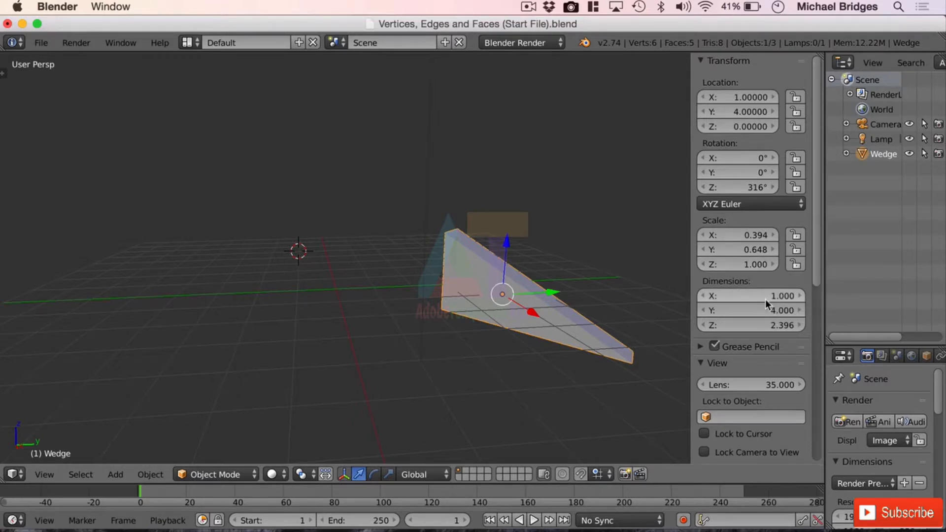
{"action": "left_click", "coordinate": [765, 296]}
{"action": "type", "text": "1.0"}
{"action": "key", "text": "Return"}
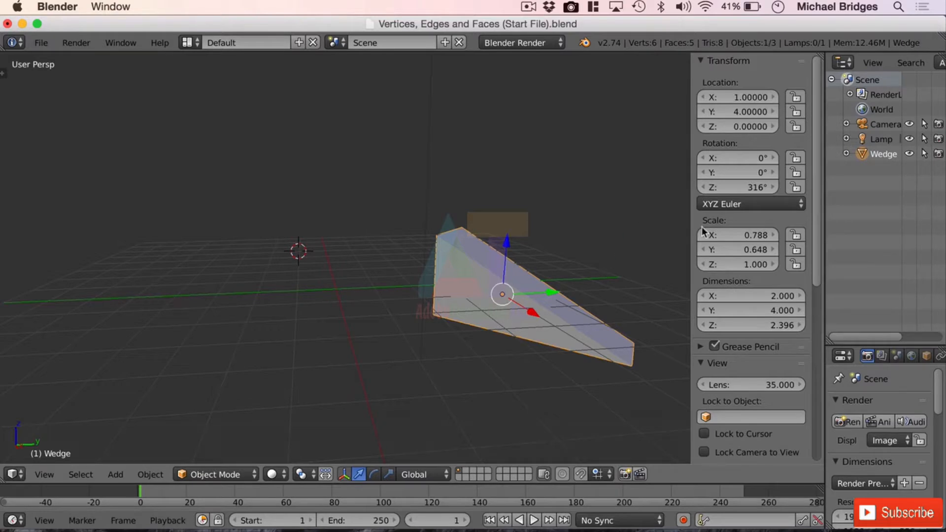
Step: Set the wedge's rotation to 0° in Z and 90° in X so its pointed end faces up
{"action": "left_click", "coordinate": [749, 188]}
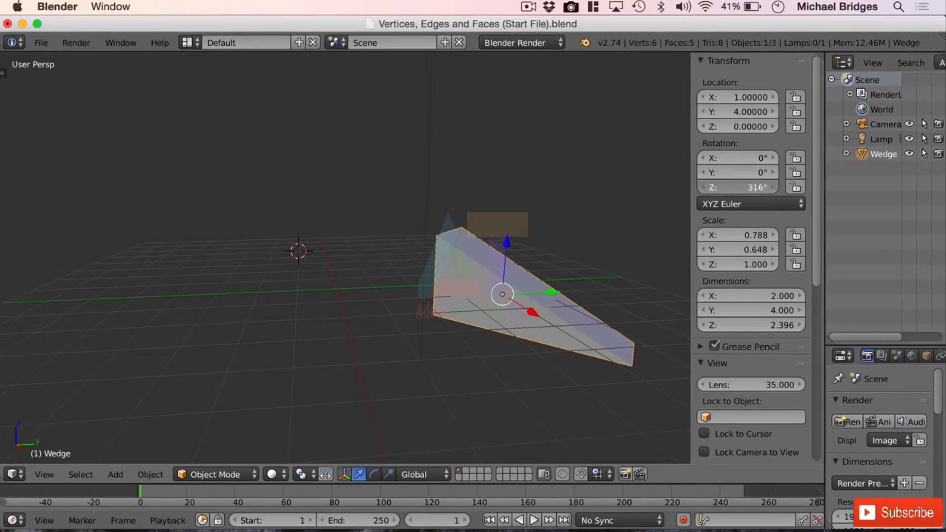
{"action": "type", "text": "0"}
{"action": "key", "text": "Return"}
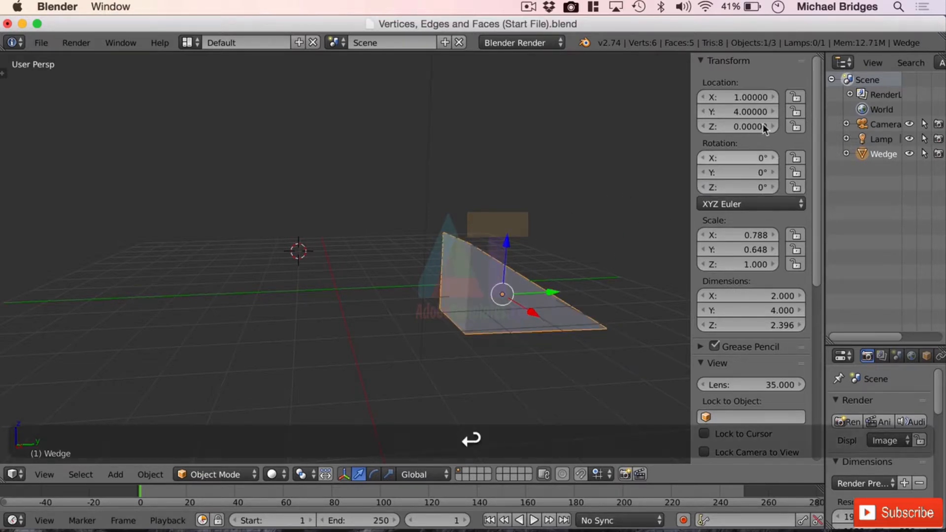
{"action": "middle_click_drag", "start_coordinate": [601, 203], "coordinate": [537, 244]}
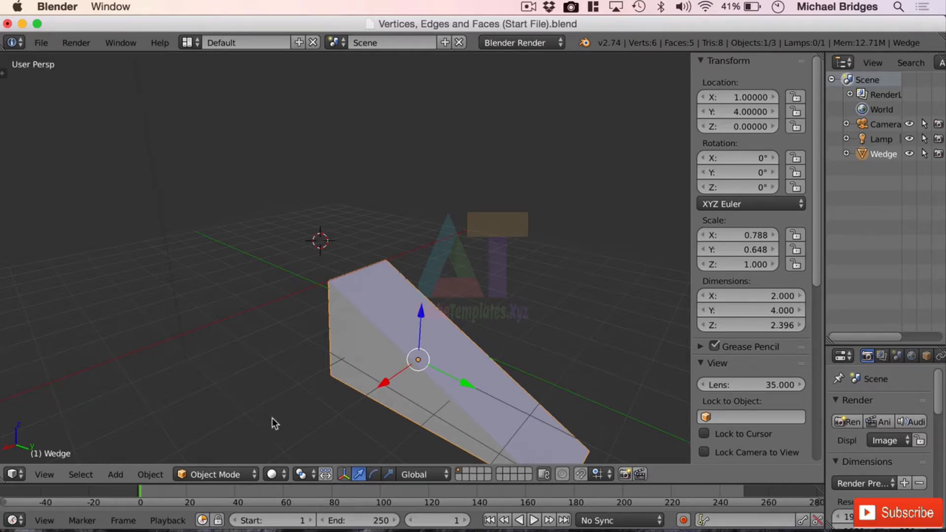
{"action": "left_click", "coordinate": [754, 158]}
{"action": "type", "text": "90"}
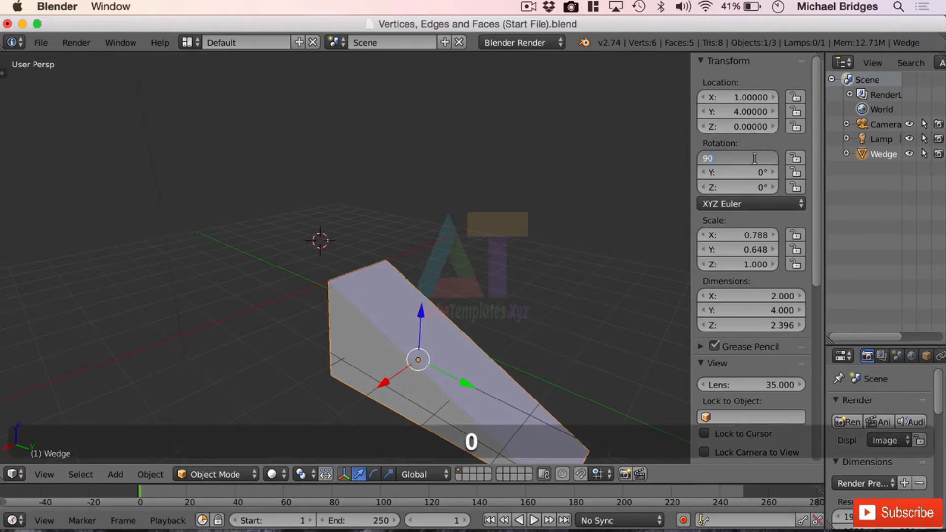
{"action": "key", "text": "Return"}
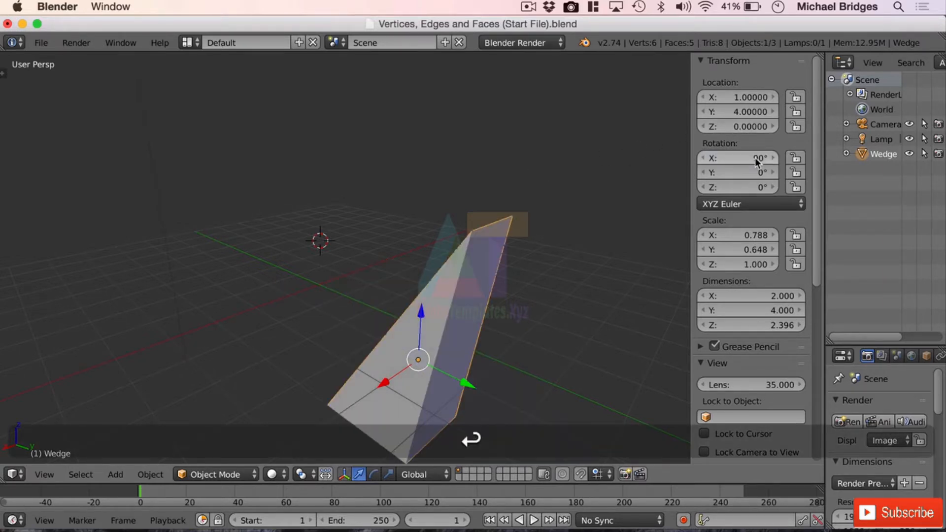
Step: Set the wedge's location to 0 in X and 2 in Z
{"action": "mouse_move", "coordinate": [558, 317]}
{"action": "middle_mouse_down"}
{"action": "mouse_move", "coordinate": [577, 304]}
{"action": "mouse_move", "coordinate": [543, 319]}
{"action": "middle_mouse_up"}
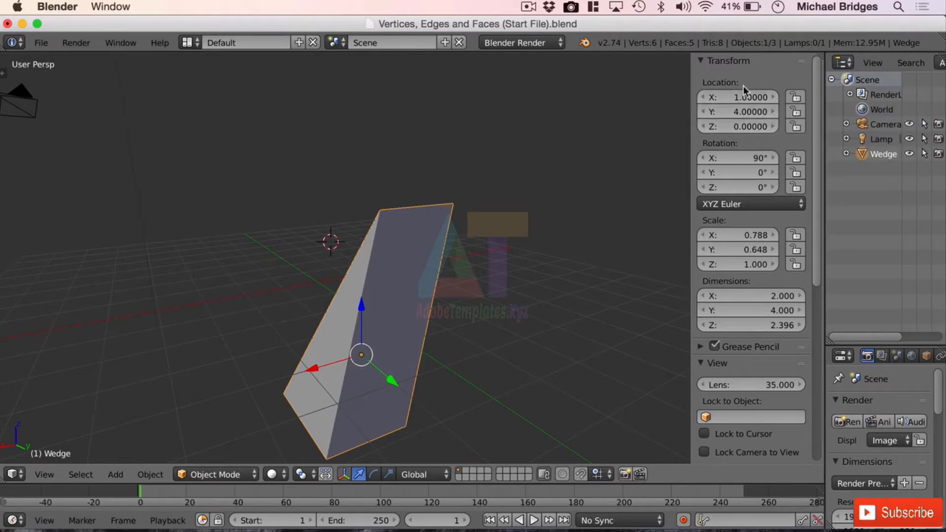
{"action": "left_click", "coordinate": [759, 96]}
{"action": "type", "text": "0"}
{"action": "key", "text": "Return"}
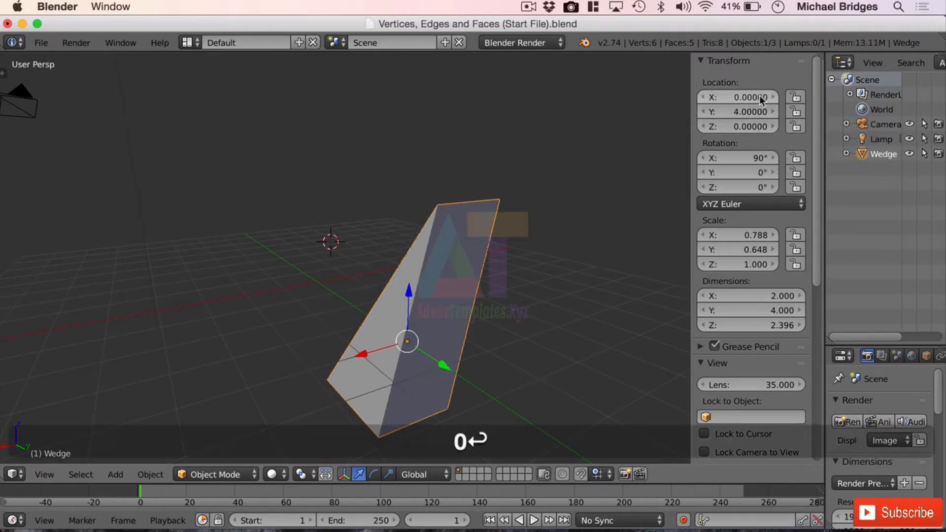
{"action": "left_click", "coordinate": [743, 126]}
{"action": "type", "text": "2"}
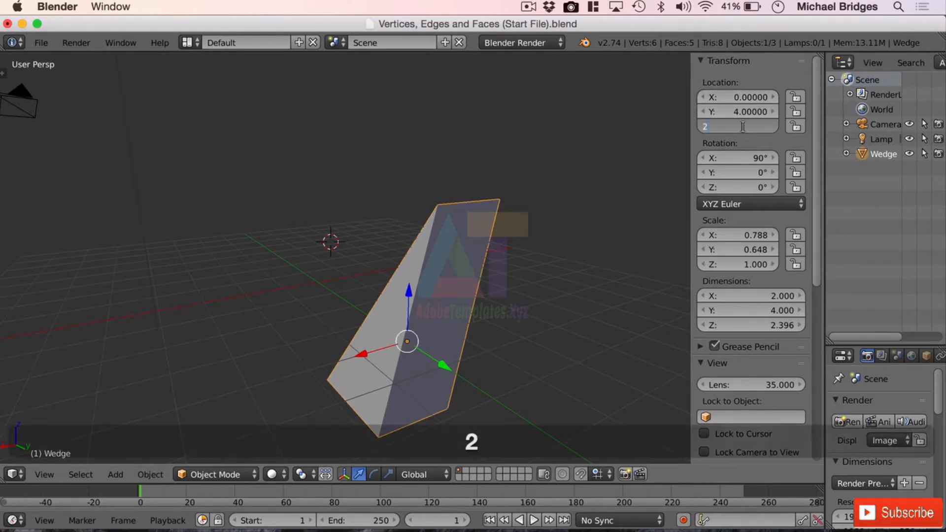
{"action": "key", "text": "Return"}
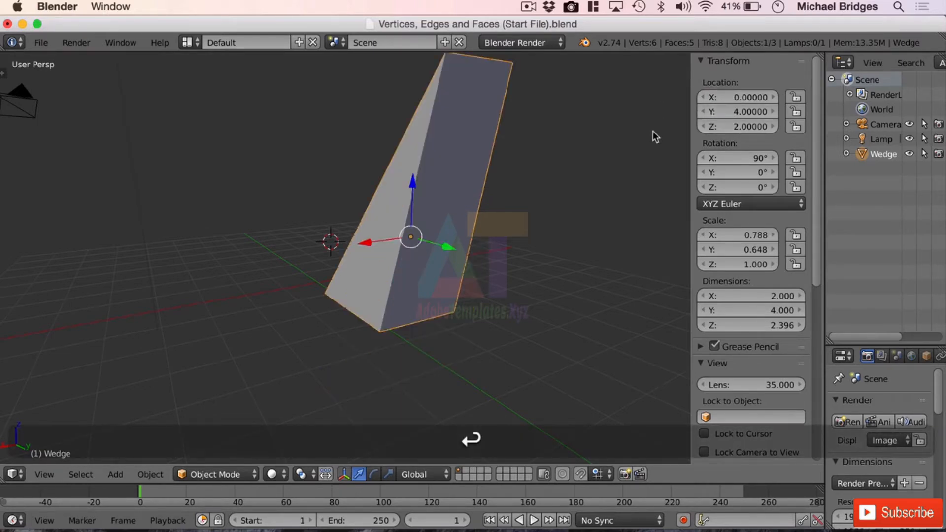
Step: Scale the wedge to 0.5 in X, Y and Z
{"action": "mouse_move", "coordinate": [436, 258]}
{"action": "middle_mouse_down"}
{"action": "mouse_move", "coordinate": [527, 256]}
{"action": "mouse_move", "coordinate": [402, 258]}
{"action": "mouse_move", "coordinate": [432, 264]}
{"action": "middle_mouse_up"}
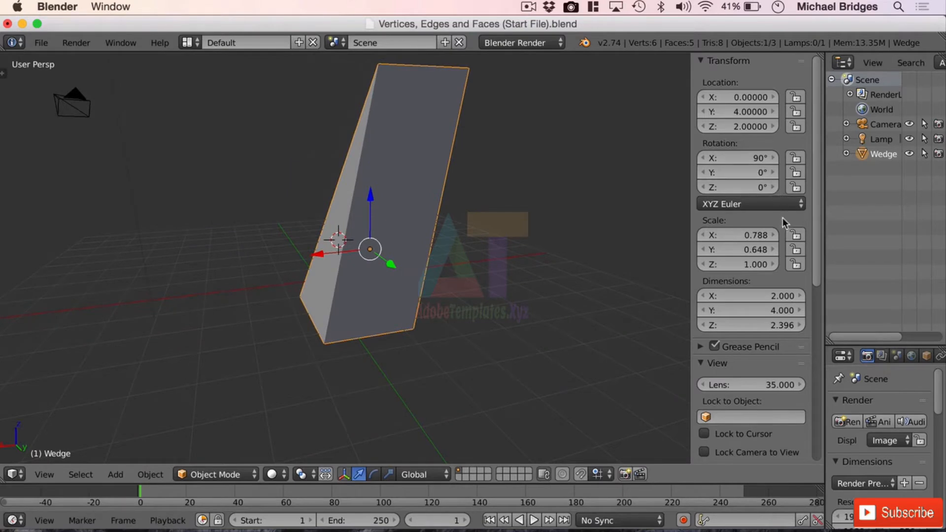
{"action": "left_click", "coordinate": [751, 240]}
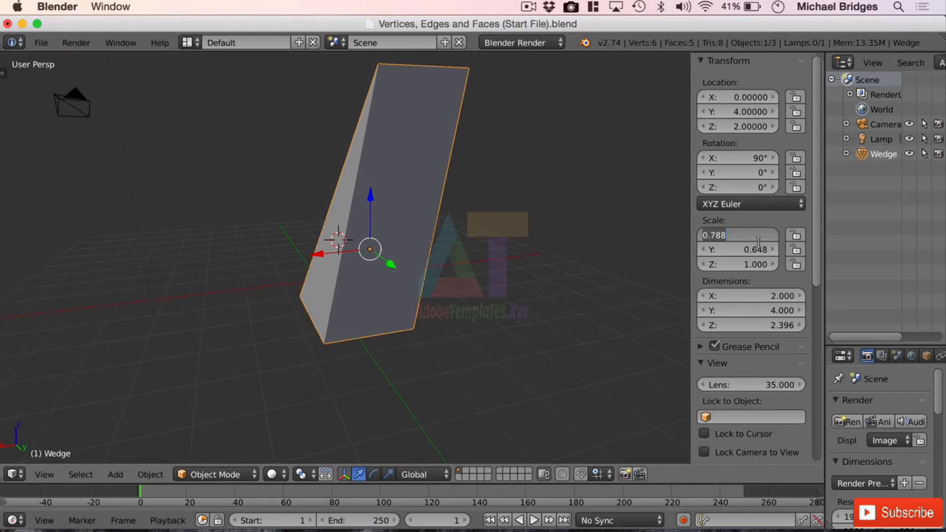
{"action": "type", "text": "0.5"}
{"action": "key", "text": "Return"}
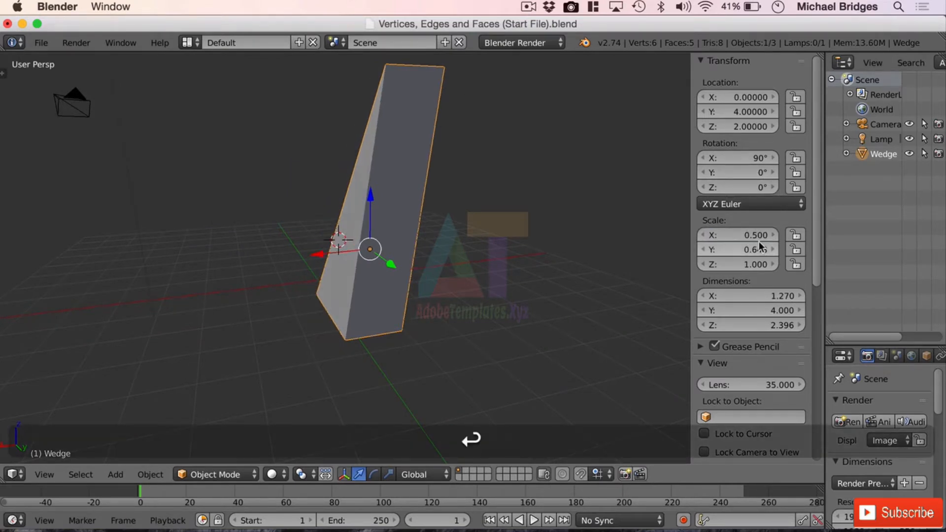
{"action": "left_click", "coordinate": [762, 246]}
{"action": "type", "text": "0.5"}
{"action": "key", "text": "Return"}
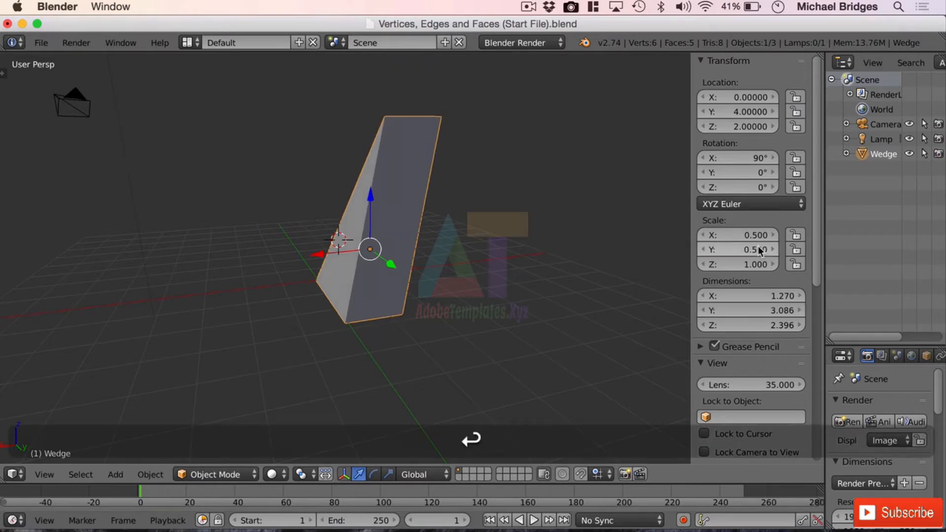
{"action": "left_click", "coordinate": [750, 263]}
{"action": "type", "text": ".5"}
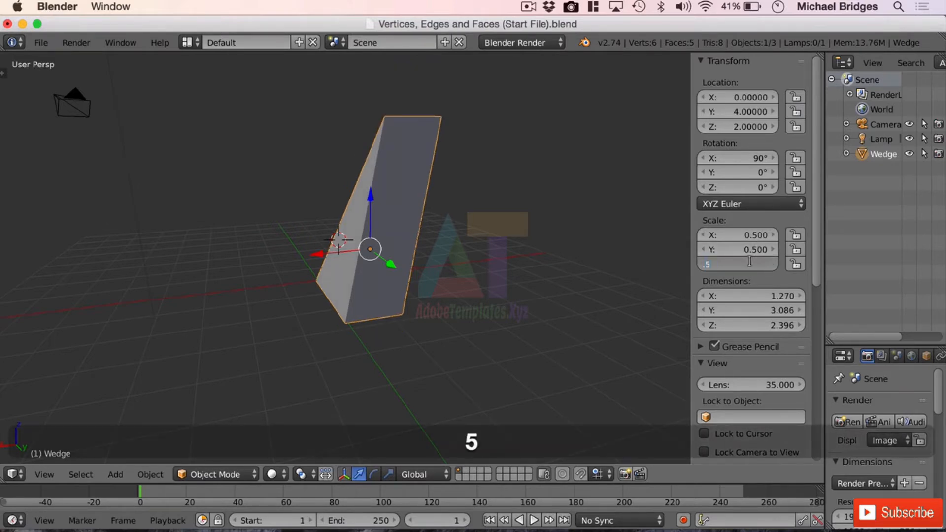
{"action": "key", "text": "Return"}
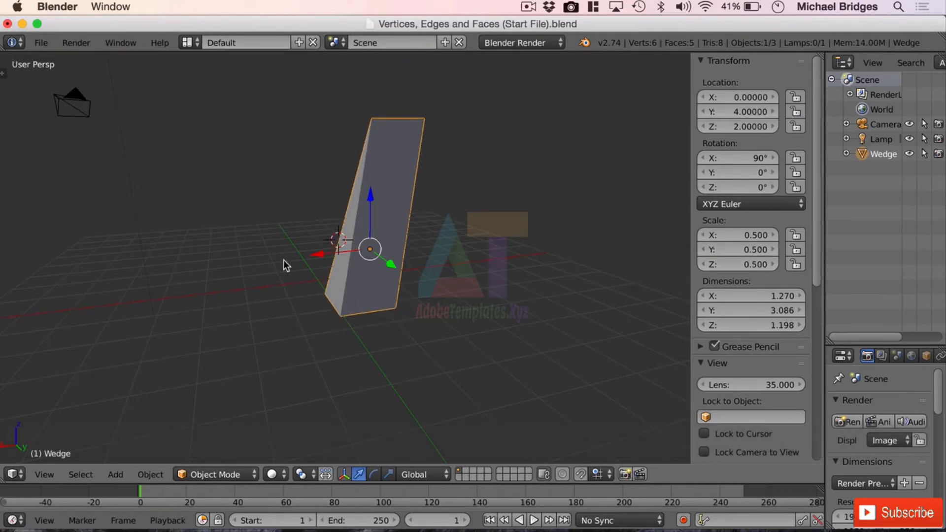
{"action": "mouse_move", "coordinate": [282, 259]}
{"action": "middle_mouse_down"}
{"action": "mouse_move", "coordinate": [349, 255]}
{"action": "mouse_move", "coordinate": [296, 249]}
{"action": "middle_mouse_up"}
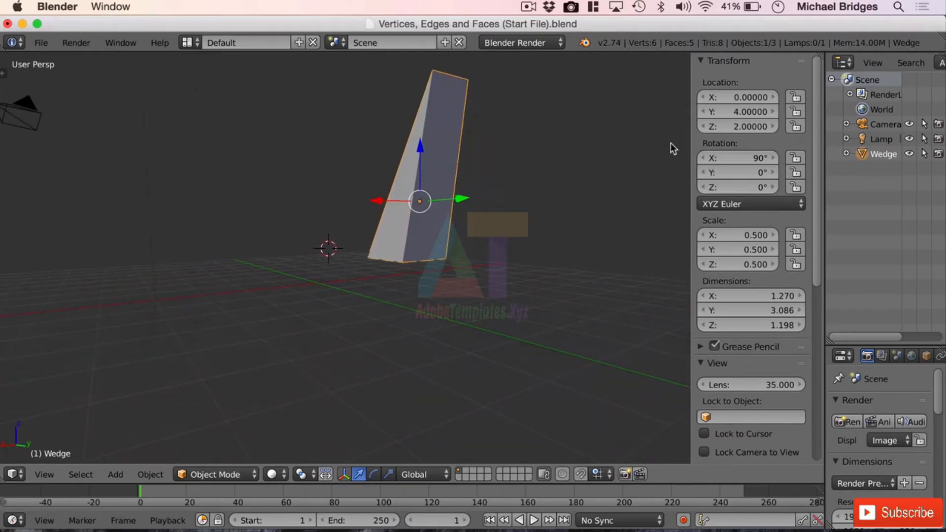
{"action": "key", "text": "super+Tab"}
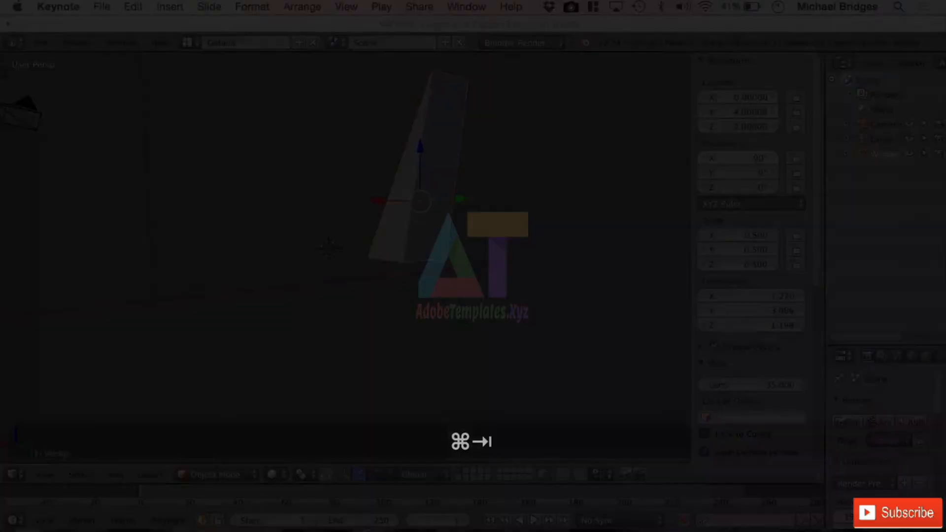
{"action": "key", "text": "super+Tab"}
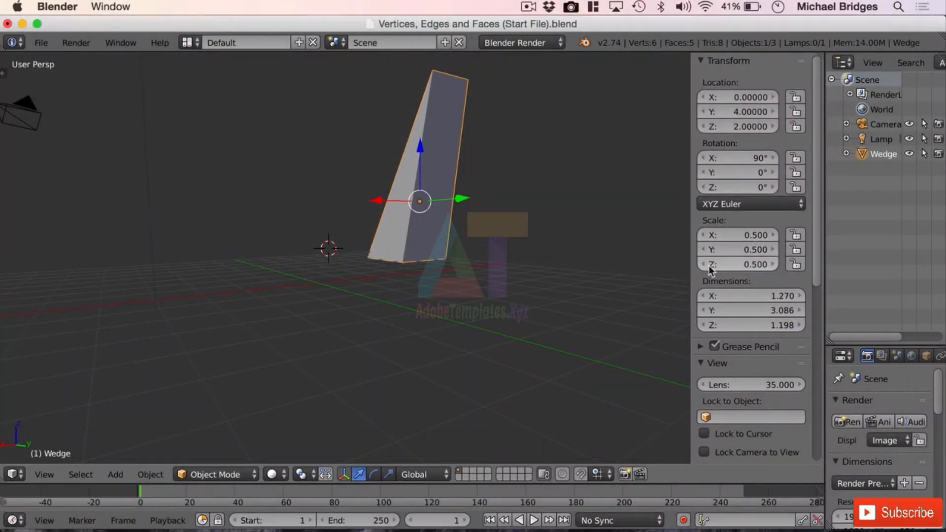
{"action": "key", "text": "super+Tab"}
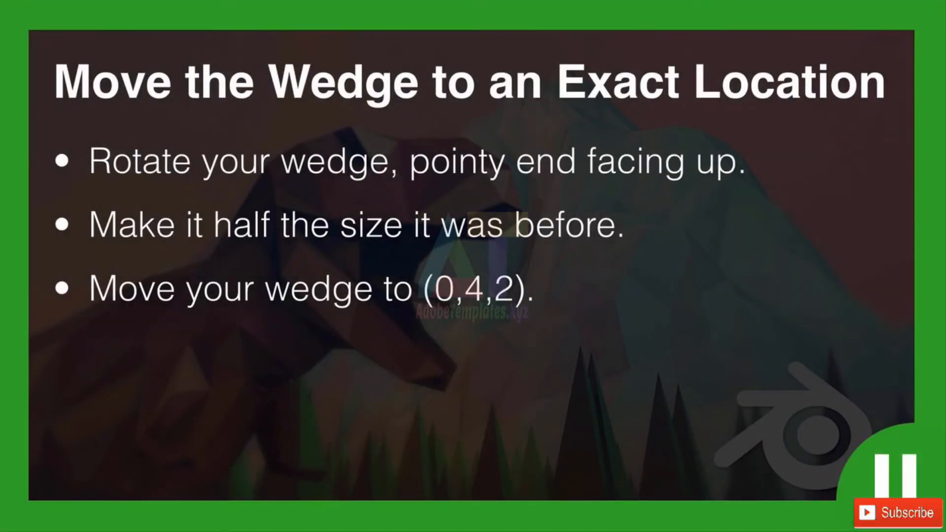
{"action": "key", "text": "super+Tab"}
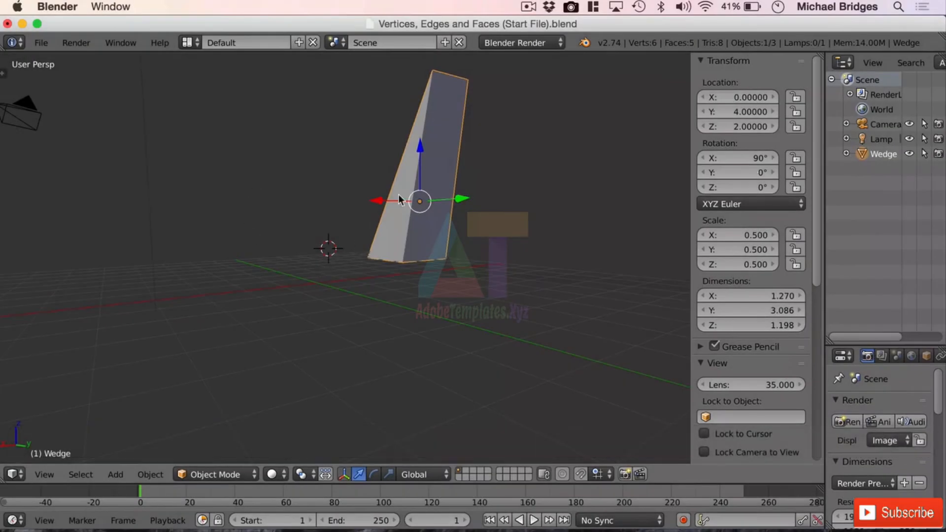
{"action": "mouse_move", "coordinate": [370, 238]}
{"action": "middle_mouse_down"}
{"action": "mouse_move", "coordinate": [384, 254]}
{"action": "mouse_move", "coordinate": [468, 266]}
{"action": "mouse_move", "coordinate": [362, 253]}
{"action": "middle_mouse_up"}
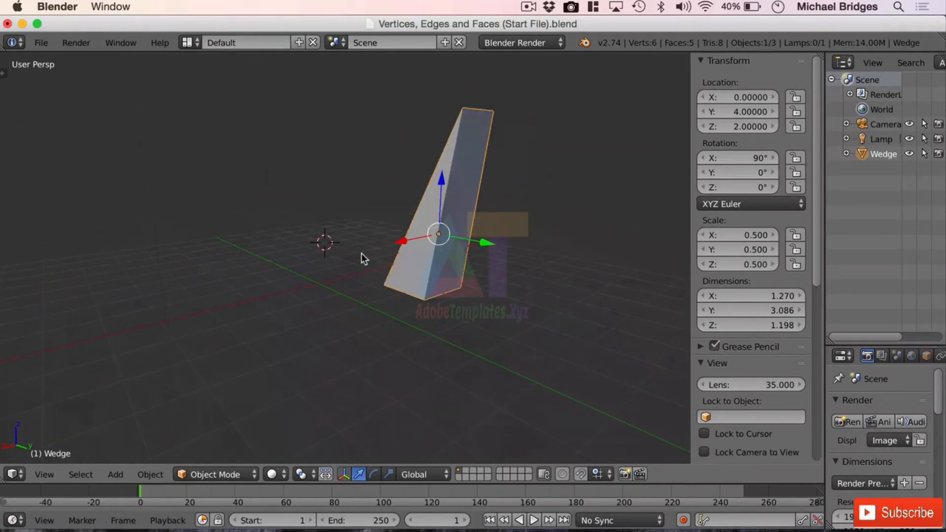